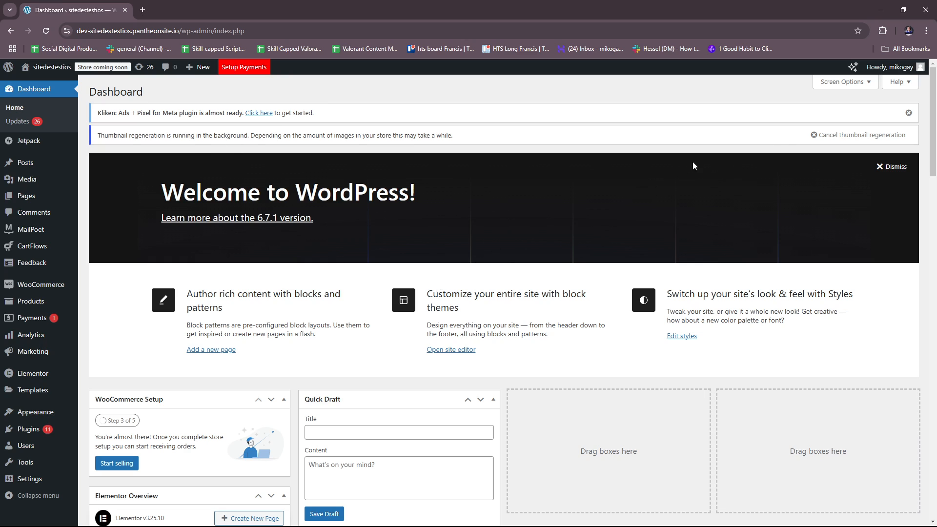
{"action": "scroll", "coordinate": [435, 156], "scroll_direction": "down", "scroll_amount": 1}
{"action": "scroll", "coordinate": [341, 205], "scroll_direction": "up", "scroll_amount": 1}
{"action": "mouse_move", "coordinate": [15, 71]}
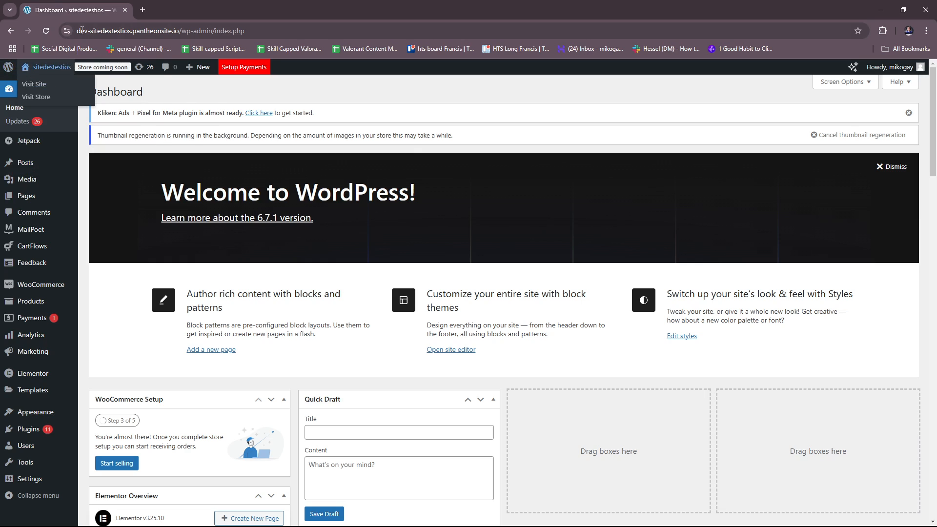
{"action": "left_click", "coordinate": [141, 35]}
{"action": "left_click", "coordinate": [375, 99]}
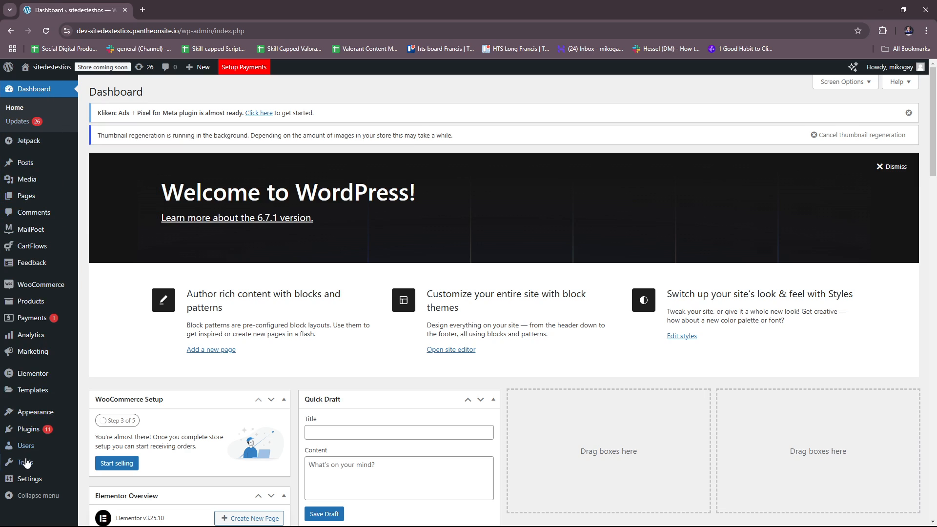
Search for the plugin WP Mail SMTP among the plugins that can be added to the site.
{"action": "mouse_move", "coordinate": [15, 432]}
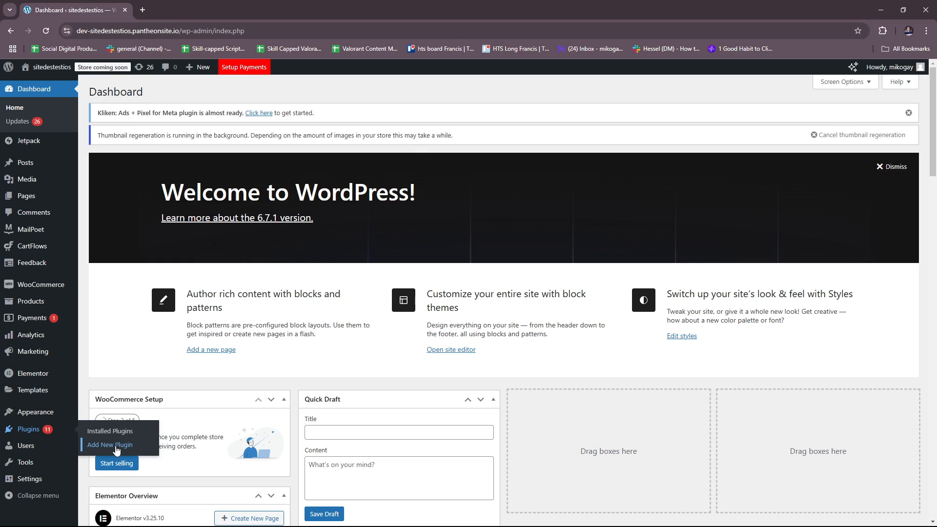
{"action": "left_click", "coordinate": [119, 450]}
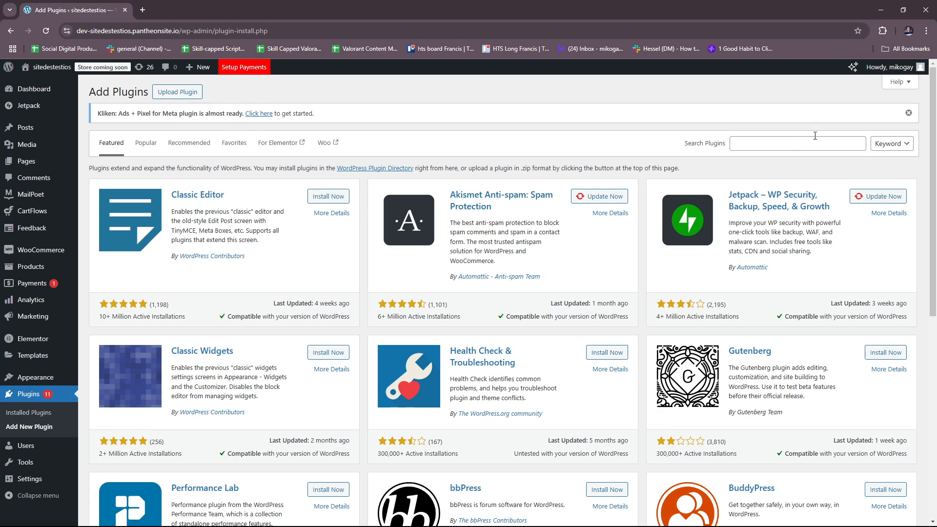
{"action": "left_click", "coordinate": [794, 144]}
{"action": "type", "text": "WP Mail SMTP"}
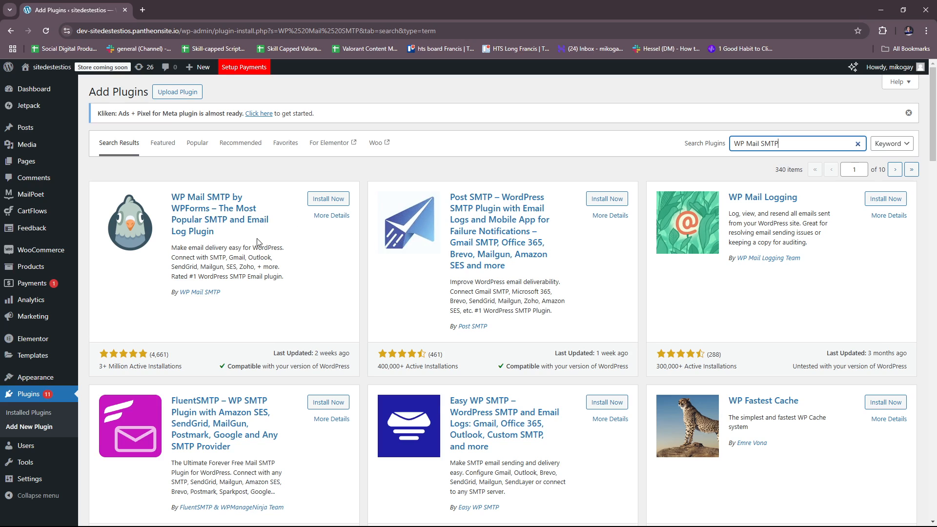
Install and activate WP Mail SMTP by WPForms, and start its setup wizard.
{"action": "left_click", "coordinate": [328, 199]}
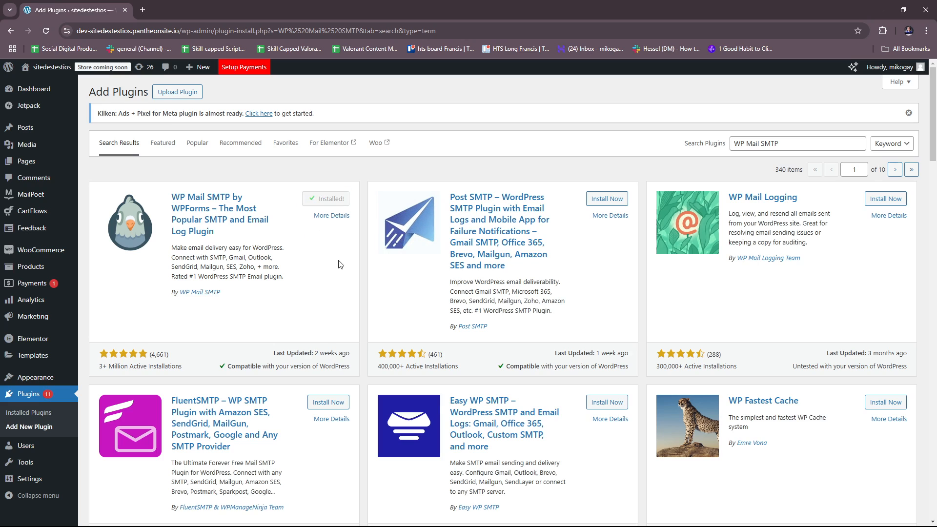
{"action": "left_click", "coordinate": [330, 205]}
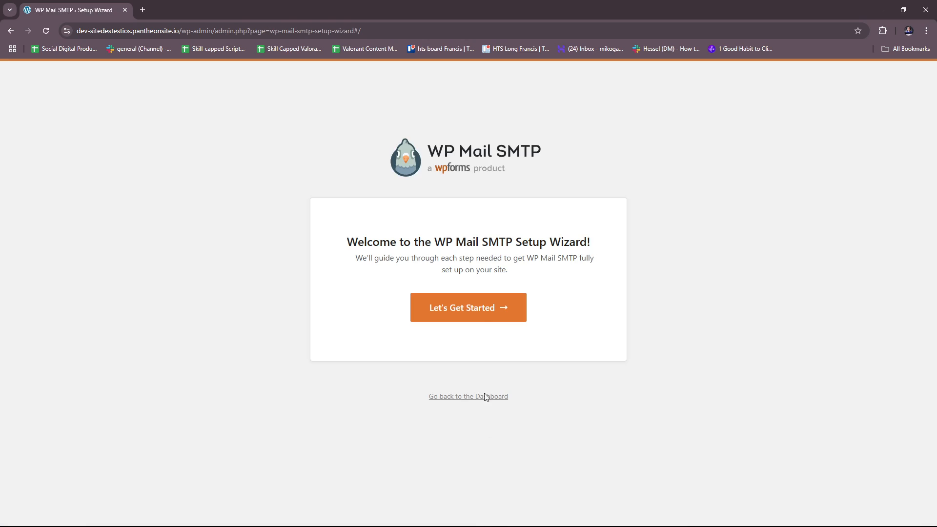
{"action": "left_click", "coordinate": [497, 309]}
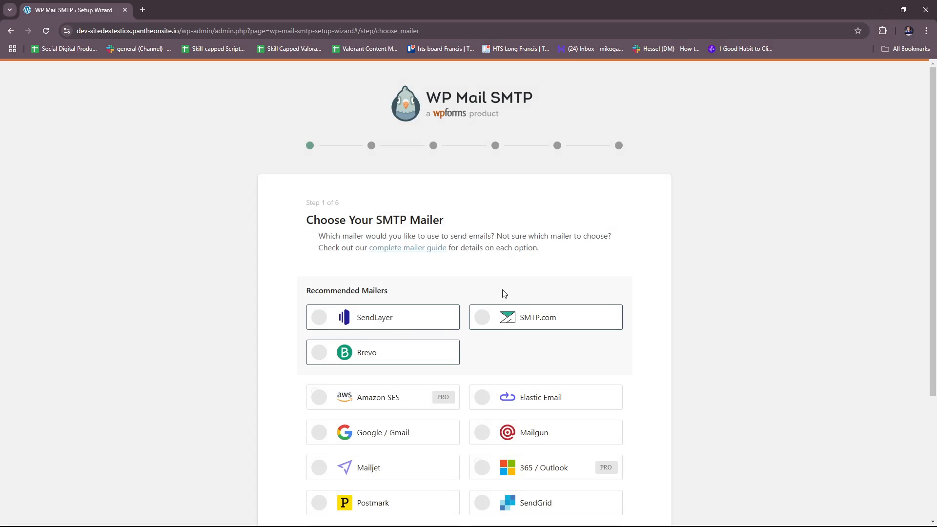
Look over the available SMTP mailers and the complete mailer guide, closing the guide when done.
{"action": "scroll", "coordinate": [527, 293], "scroll_direction": "down", "scroll_amount": 2}
{"action": "scroll", "coordinate": [513, 263], "scroll_direction": "down", "scroll_amount": 1}
{"action": "scroll", "coordinate": [441, 212], "scroll_direction": "up", "scroll_amount": 1}
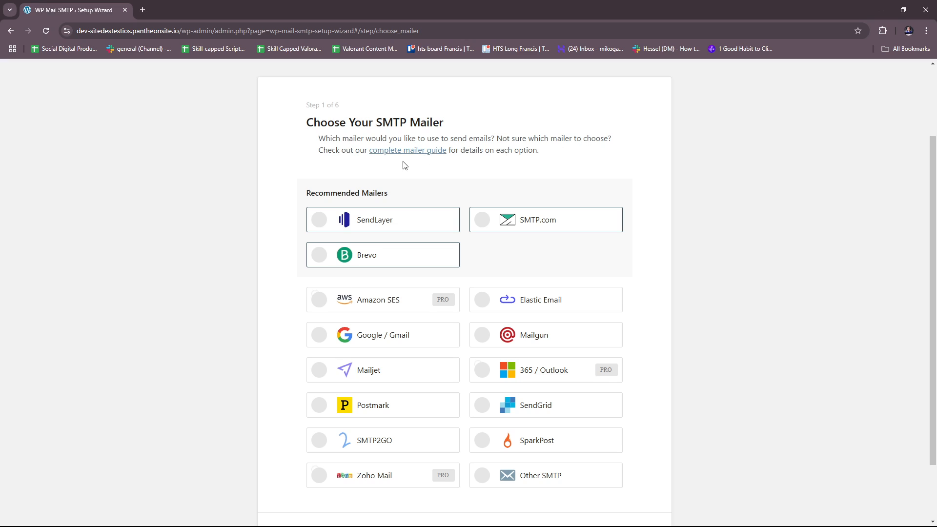
{"action": "left_click", "coordinate": [430, 152]}
{"action": "left_click", "coordinate": [169, 10]}
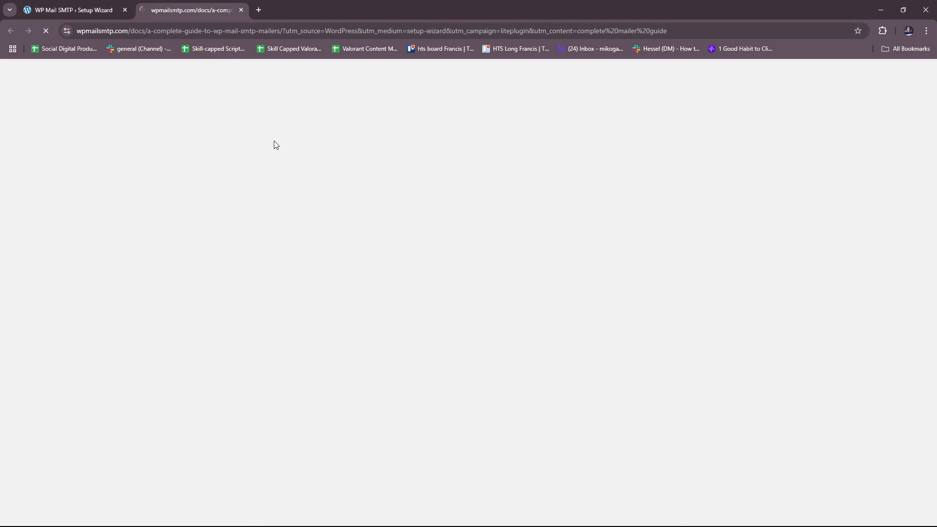
{"action": "scroll", "coordinate": [413, 219], "scroll_direction": "down", "scroll_amount": 2}
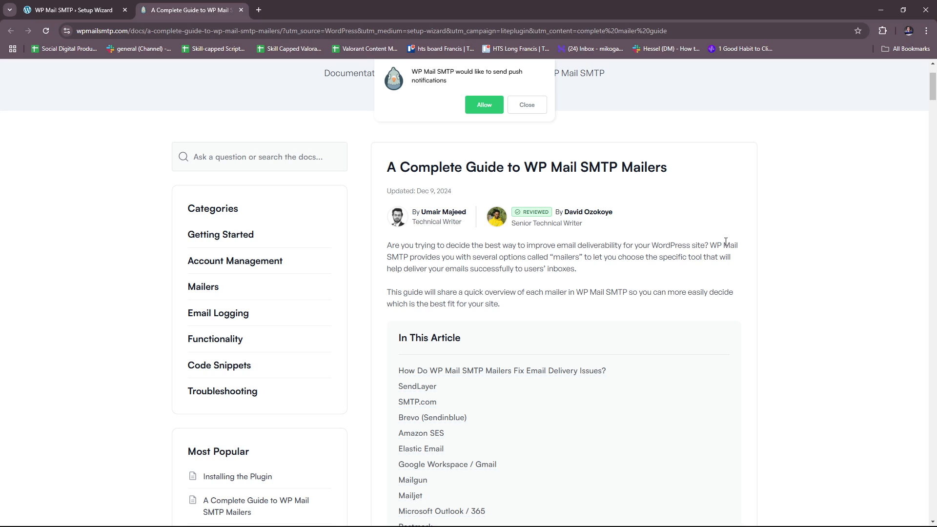
{"action": "scroll", "coordinate": [733, 246], "scroll_direction": "down", "scroll_amount": 5}
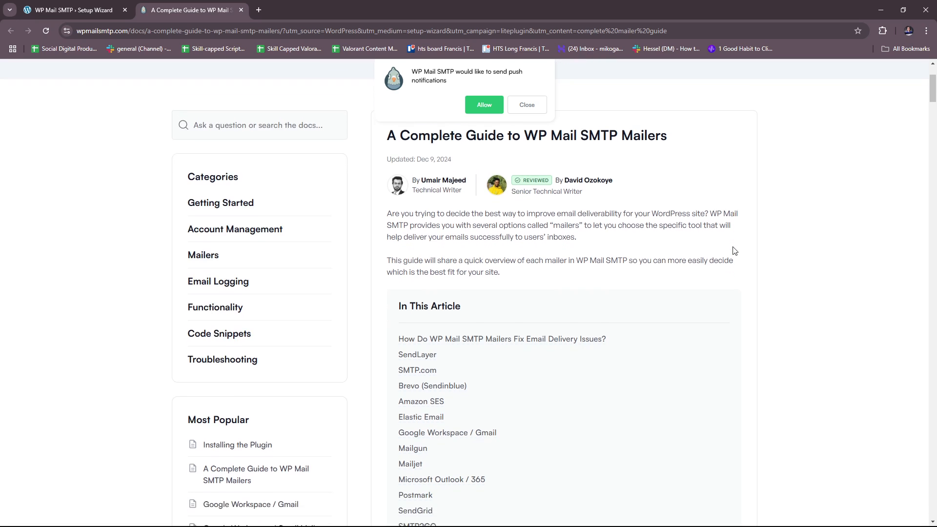
{"action": "scroll", "coordinate": [697, 242], "scroll_direction": "up", "scroll_amount": 4}
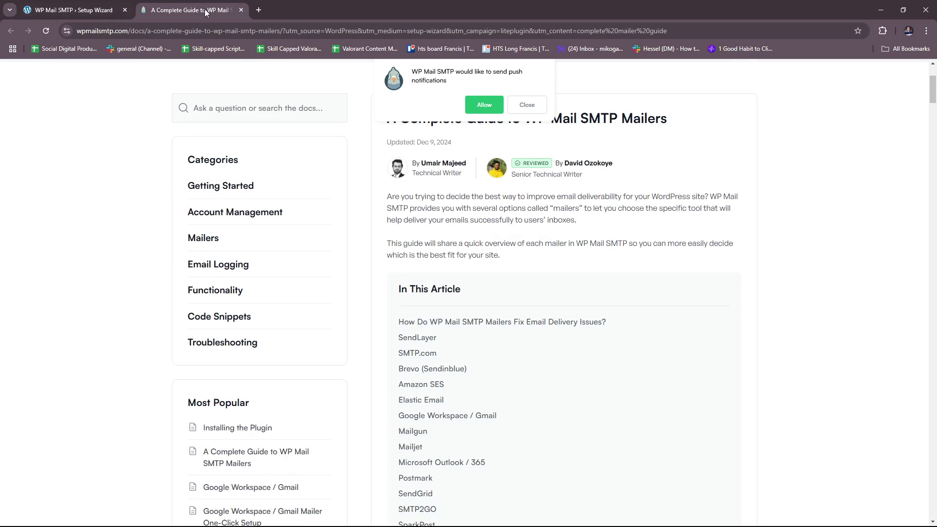
{"action": "left_click", "coordinate": [241, 9]}
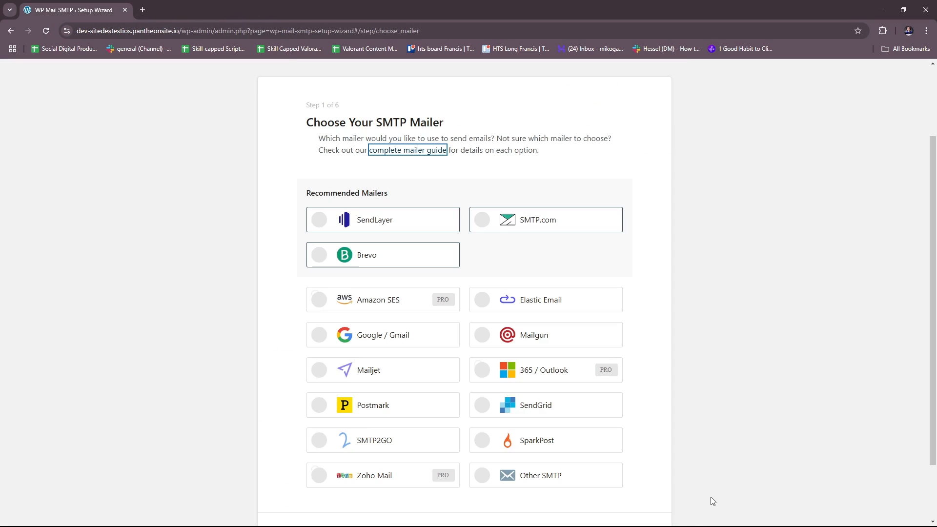
Choose Google / Gmail as the SMTP mailer, save the choice and accept the notice about Gmail's limitations.
{"action": "scroll", "coordinate": [713, 498], "scroll_direction": "down", "scroll_amount": 2}
{"action": "scroll", "coordinate": [661, 420], "scroll_direction": "up", "scroll_amount": 4}
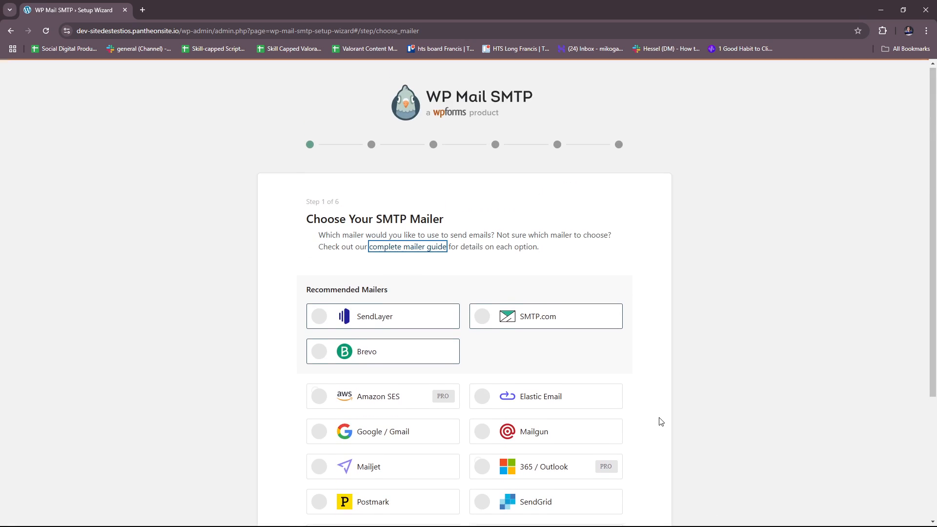
{"action": "scroll", "coordinate": [504, 257], "scroll_direction": "down", "scroll_amount": 1}
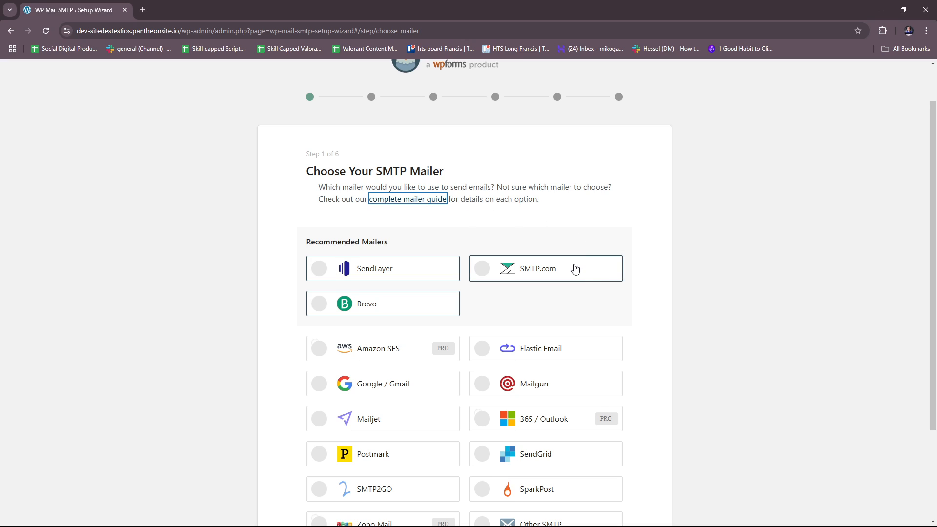
{"action": "scroll", "coordinate": [627, 322], "scroll_direction": "down", "scroll_amount": 2}
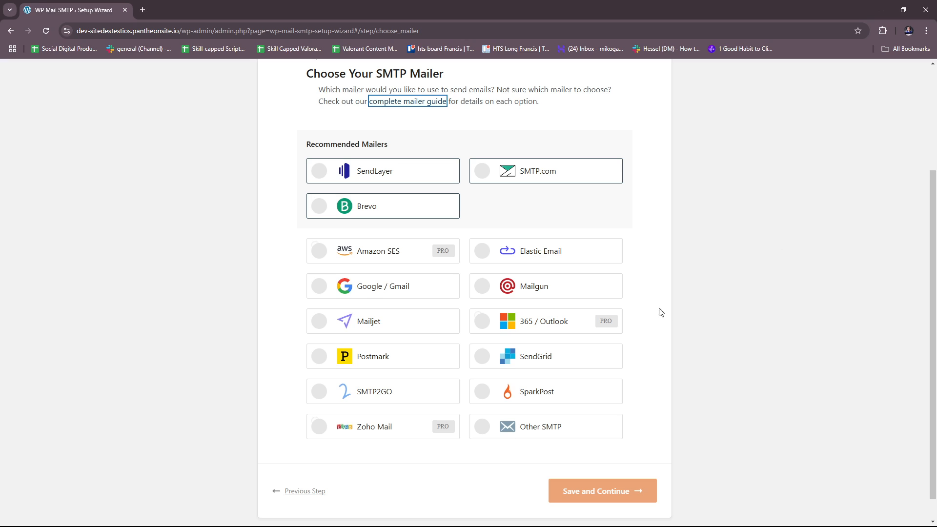
{"action": "left_click", "coordinate": [331, 284]}
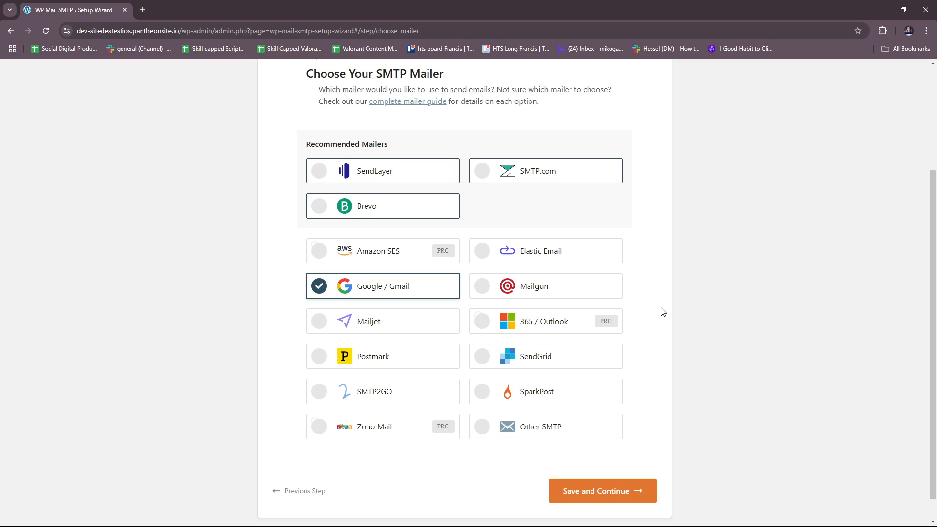
{"action": "scroll", "coordinate": [659, 332], "scroll_direction": "down", "scroll_amount": 1}
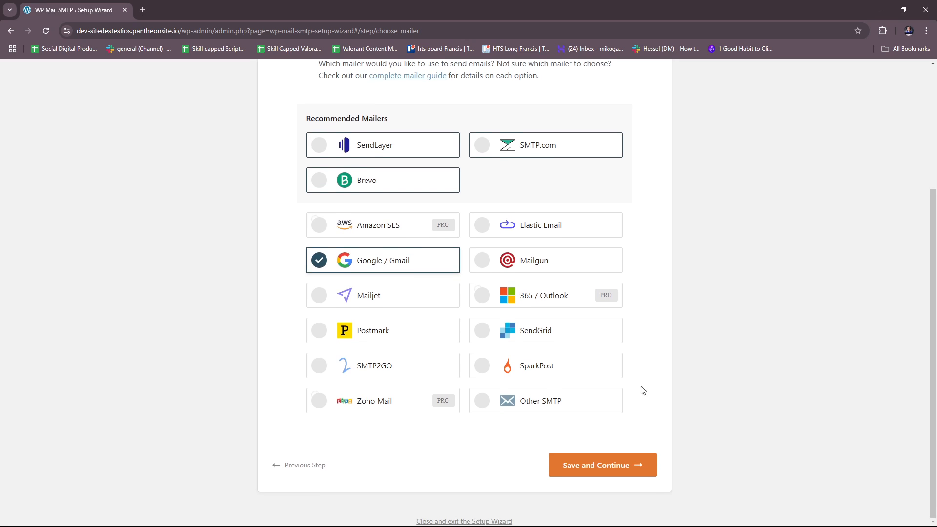
{"action": "left_click", "coordinate": [641, 465]}
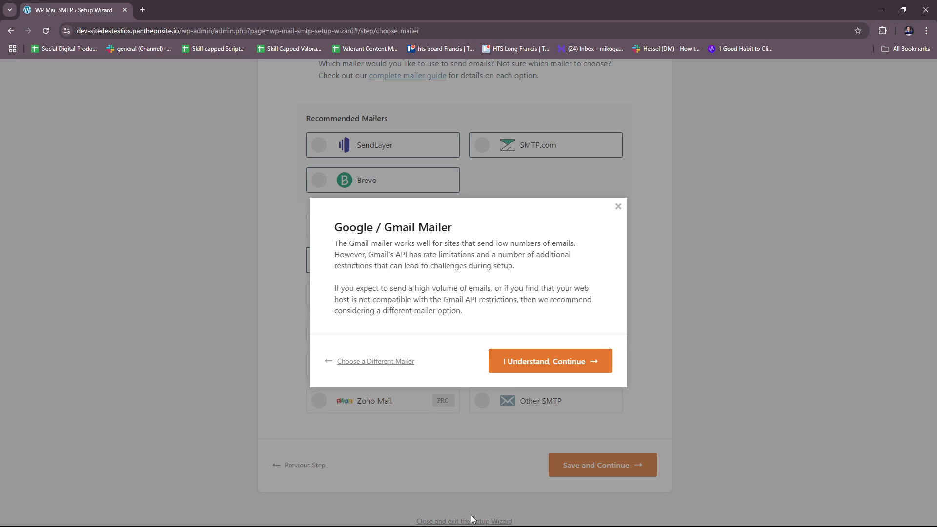
{"action": "left_click", "coordinate": [491, 524]}
{"action": "left_click", "coordinate": [573, 362]}
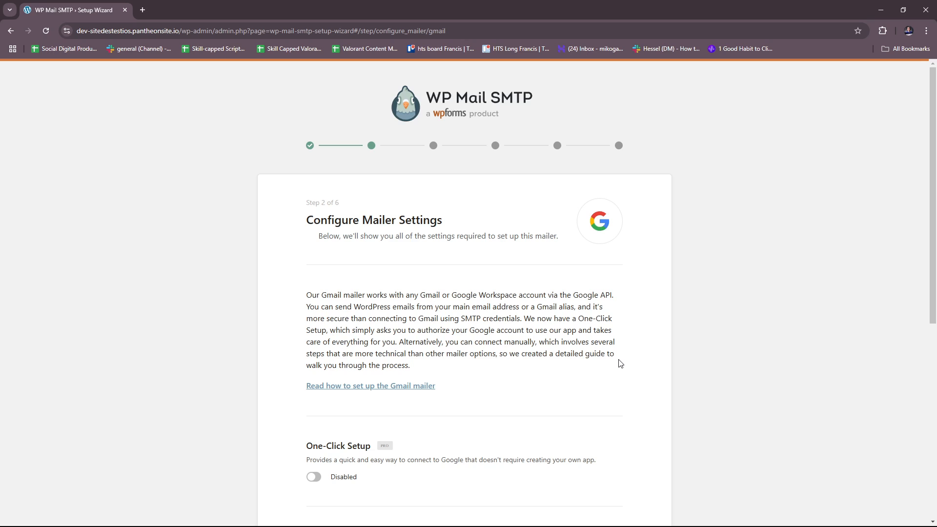
Read the Gmail mailer's description and required settings, down to the Google authorization section.
{"action": "scroll", "coordinate": [496, 318], "scroll_direction": "down", "scroll_amount": 1}
{"action": "scroll", "coordinate": [371, 200], "scroll_direction": "down", "scroll_amount": 2}
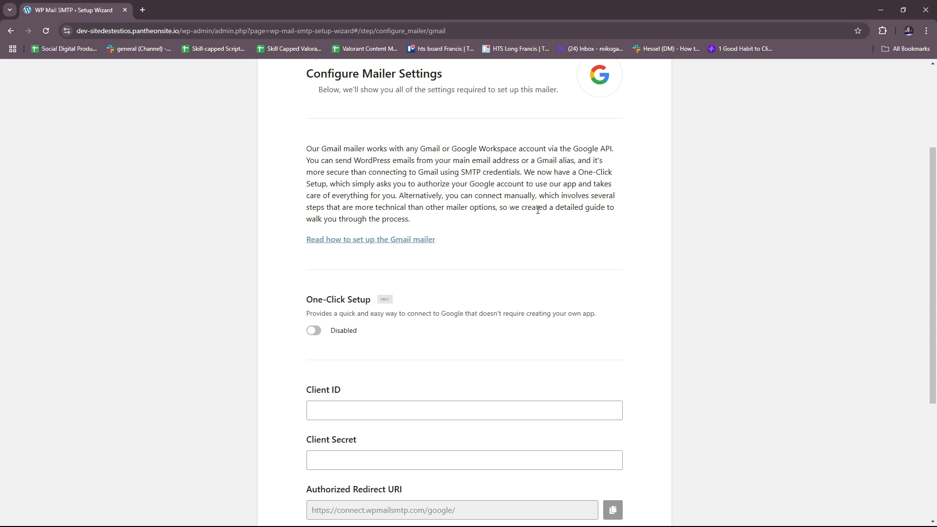
{"action": "scroll", "coordinate": [554, 212], "scroll_direction": "down", "scroll_amount": 1}
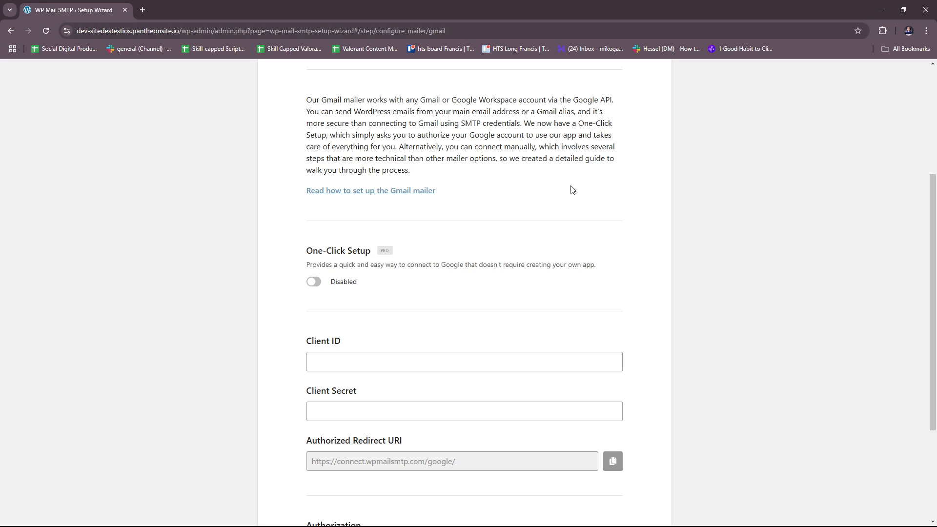
{"action": "scroll", "coordinate": [561, 186], "scroll_direction": "down", "scroll_amount": 1}
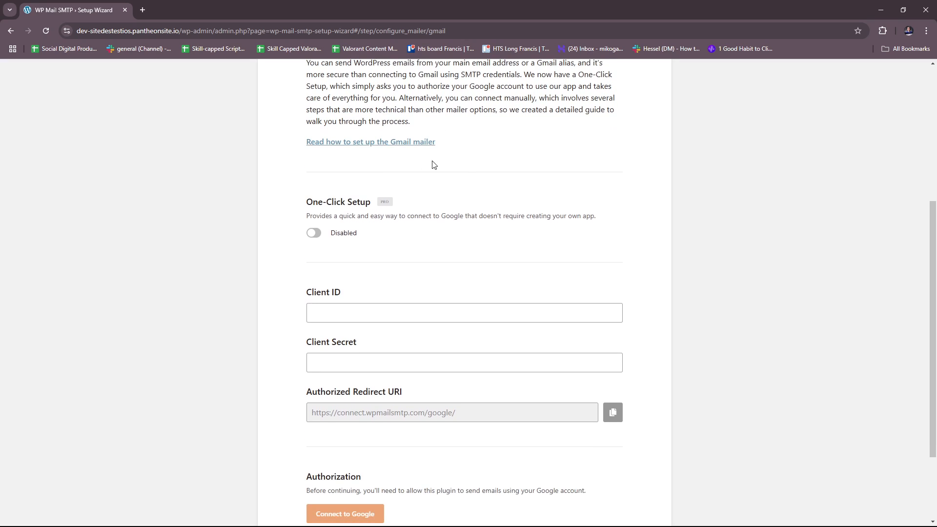
{"action": "scroll", "coordinate": [433, 166], "scroll_direction": "down", "scroll_amount": 1}
{"action": "scroll", "coordinate": [418, 195], "scroll_direction": "down", "scroll_amount": 1}
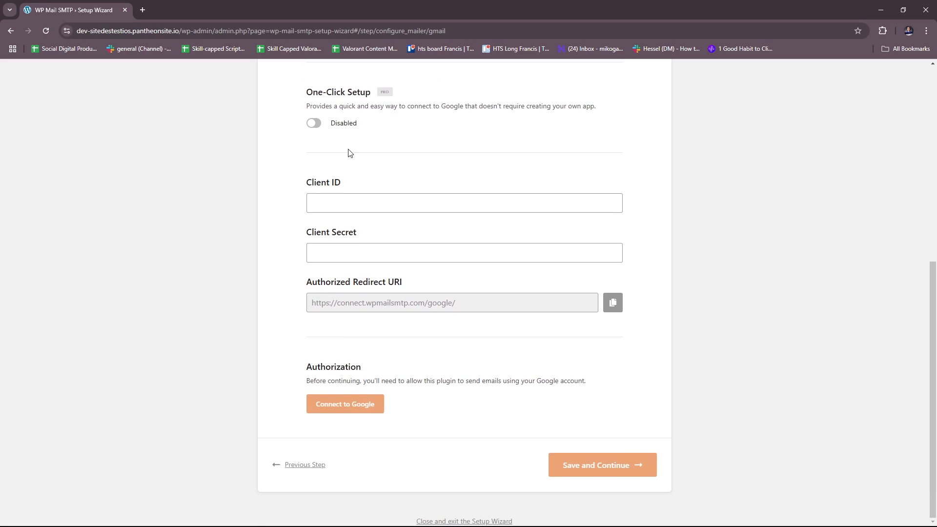
Try to enable One-Click Setup for the Google mailer and dismiss the Pro upgrade offer.
{"action": "scroll", "coordinate": [351, 176], "scroll_direction": "up", "scroll_amount": 2}
{"action": "scroll", "coordinate": [393, 265], "scroll_direction": "down", "scroll_amount": 1}
{"action": "left_click", "coordinate": [314, 221]}
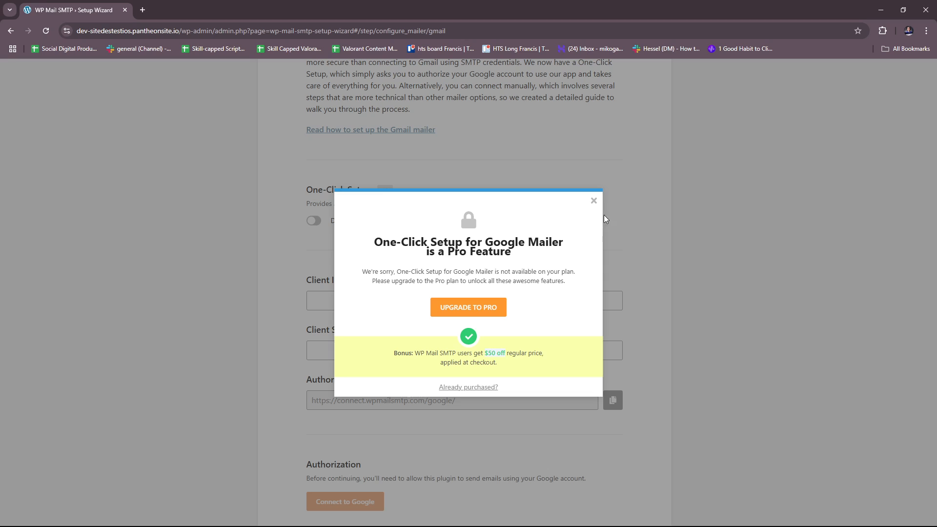
{"action": "left_click", "coordinate": [594, 201]}
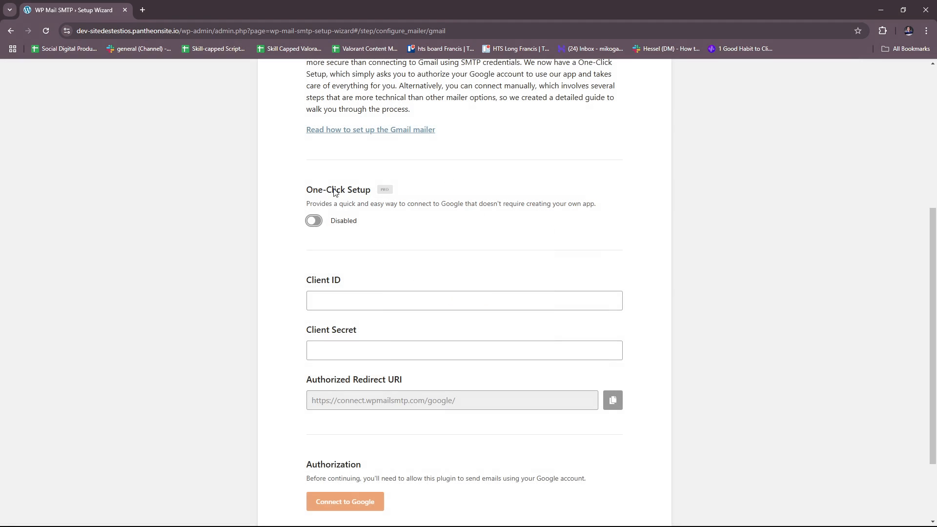
Examine the Client ID, Client Secret, Authorized Redirect URI and Authorization settings of the Gmail mailer.
{"action": "scroll", "coordinate": [476, 214], "scroll_direction": "down", "scroll_amount": 2}
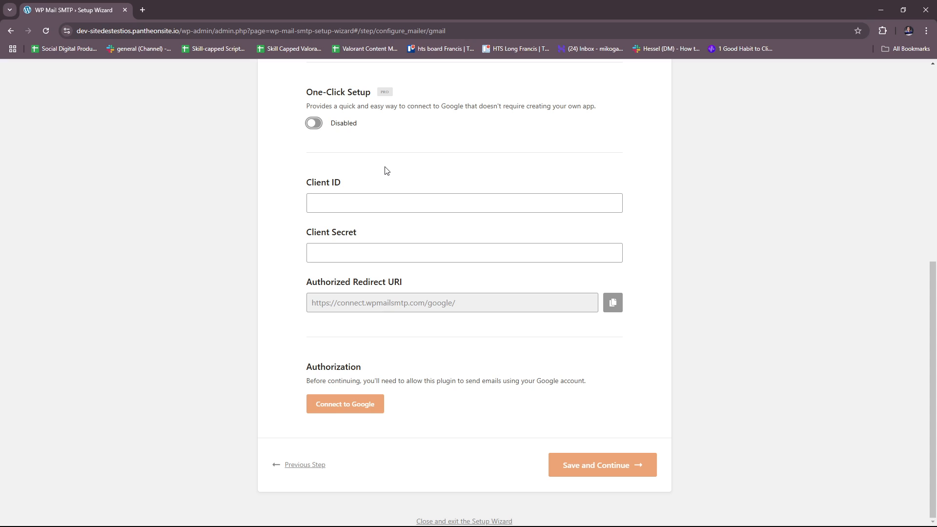
{"action": "left_click", "coordinate": [437, 208]}
{"action": "left_click", "coordinate": [491, 246]}
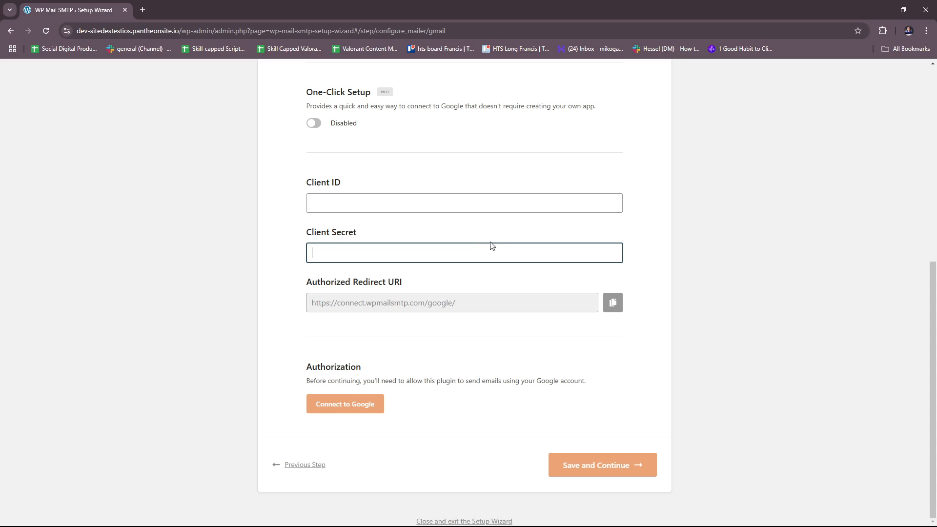
{"action": "scroll", "coordinate": [498, 243], "scroll_direction": "up", "scroll_amount": 1}
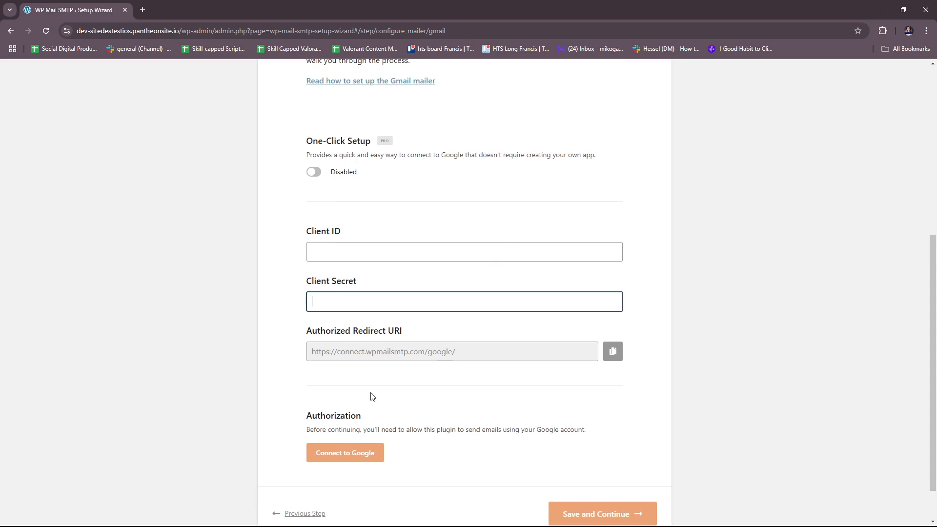
{"action": "left_click", "coordinate": [322, 425]}
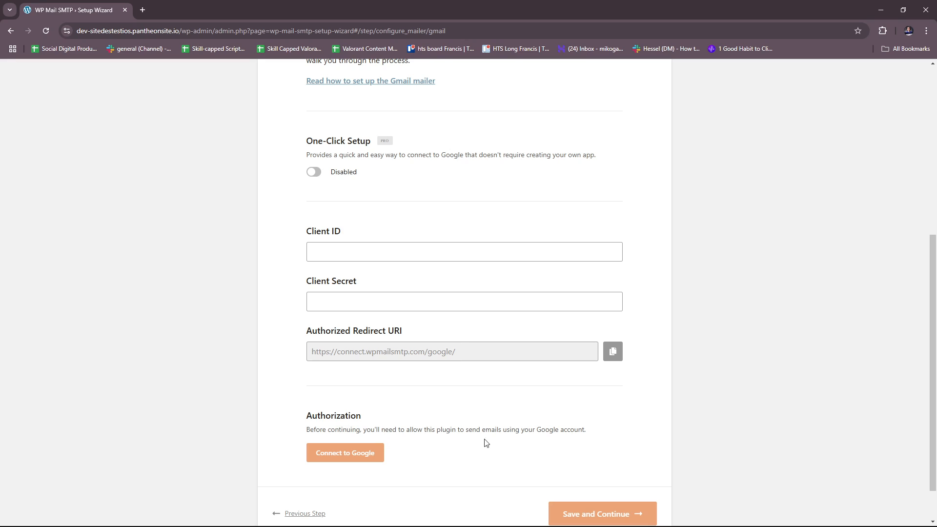
{"action": "scroll", "coordinate": [535, 435], "scroll_direction": "down", "scroll_amount": 1}
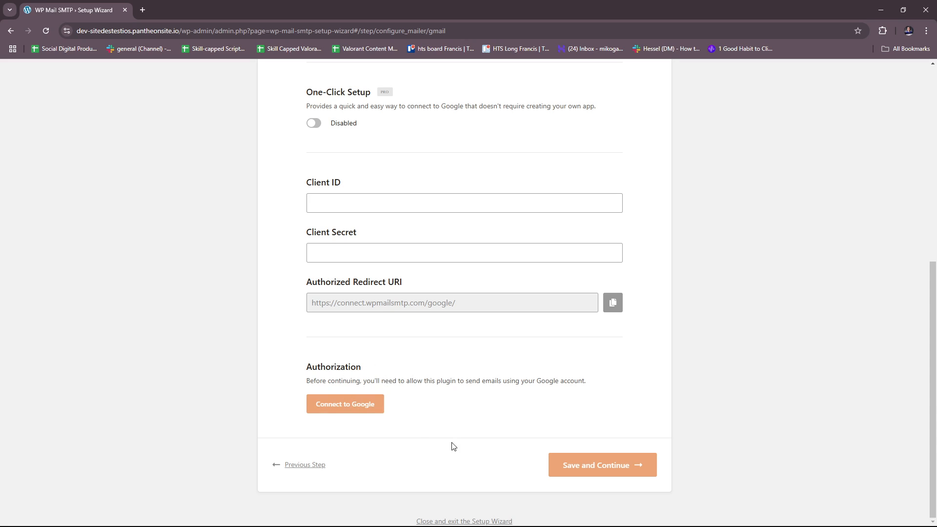
{"action": "scroll", "coordinate": [506, 431], "scroll_direction": "up", "scroll_amount": 7}
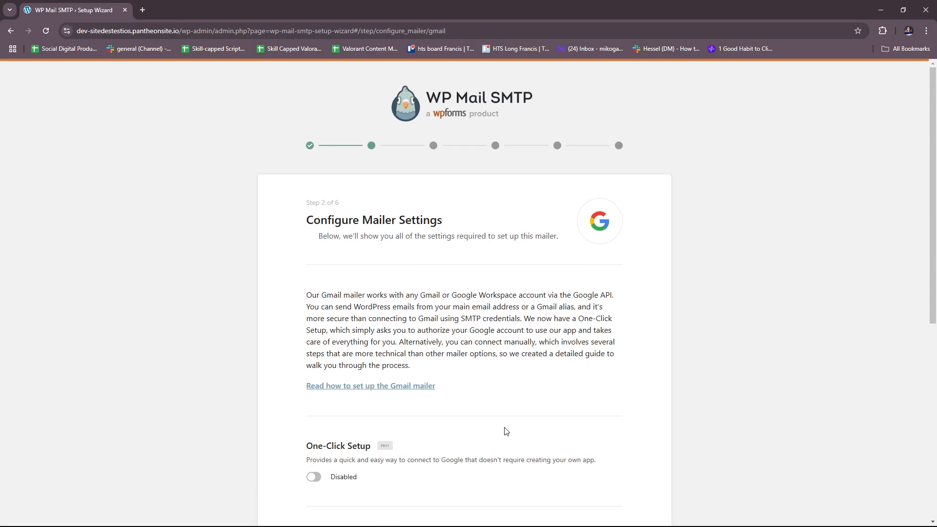
{"action": "scroll", "coordinate": [539, 425], "scroll_direction": "down", "scroll_amount": 7}
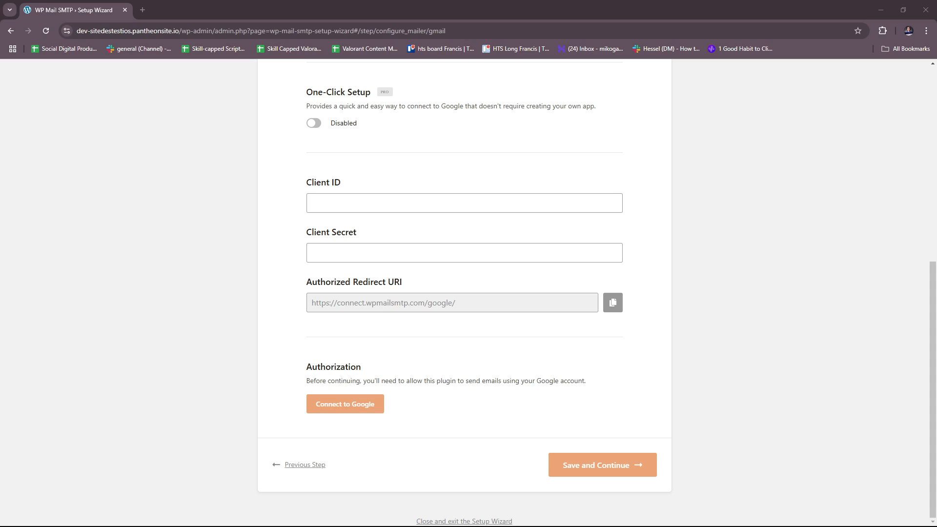
{"action": "scroll", "coordinate": [543, 347], "scroll_direction": "up", "scroll_amount": 7}
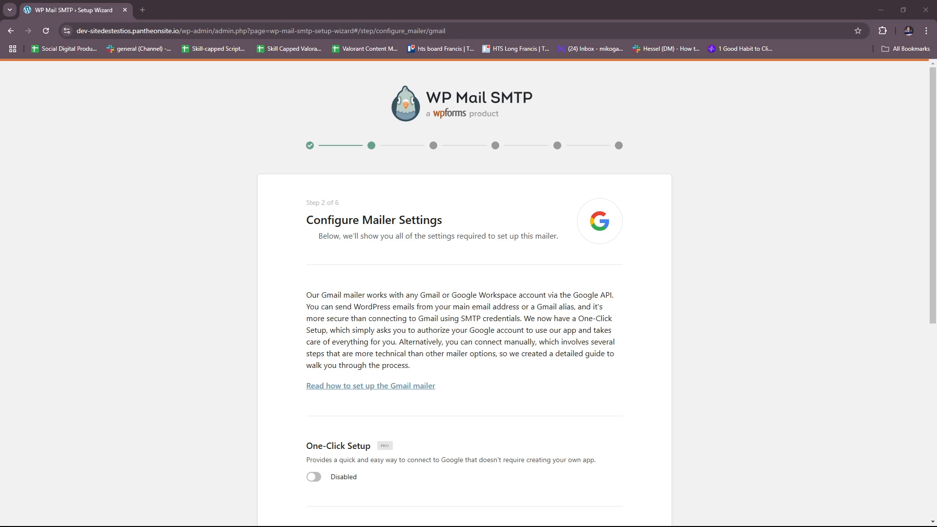
{"action": "left_click", "coordinate": [258, 166]}
{"action": "left_click", "coordinate": [490, 526]}
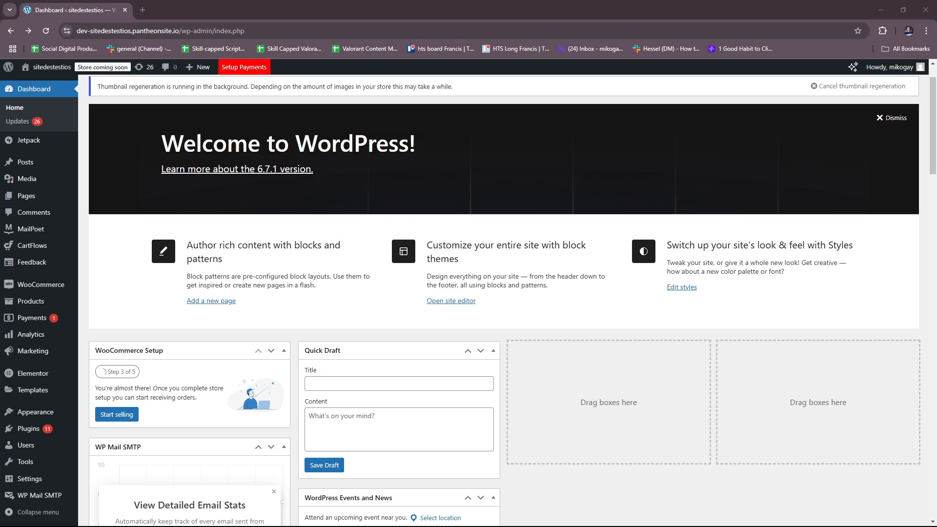
{"action": "left_click", "coordinate": [511, 2]}
Open the WP Mail SMTP Email Log page and examine its sample logs and list of logging features.
{"action": "scroll", "coordinate": [526, 339], "scroll_direction": "down", "scroll_amount": 3}
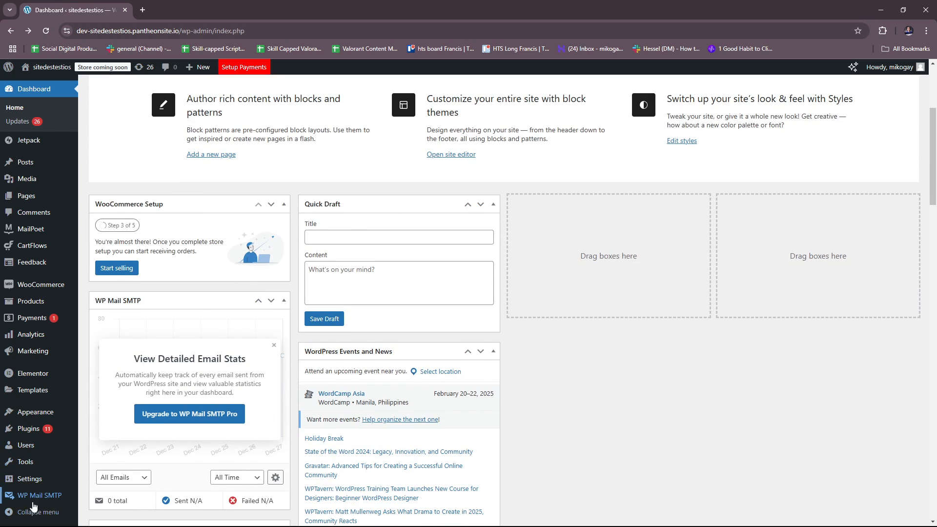
{"action": "mouse_move", "coordinate": [53, 502]}
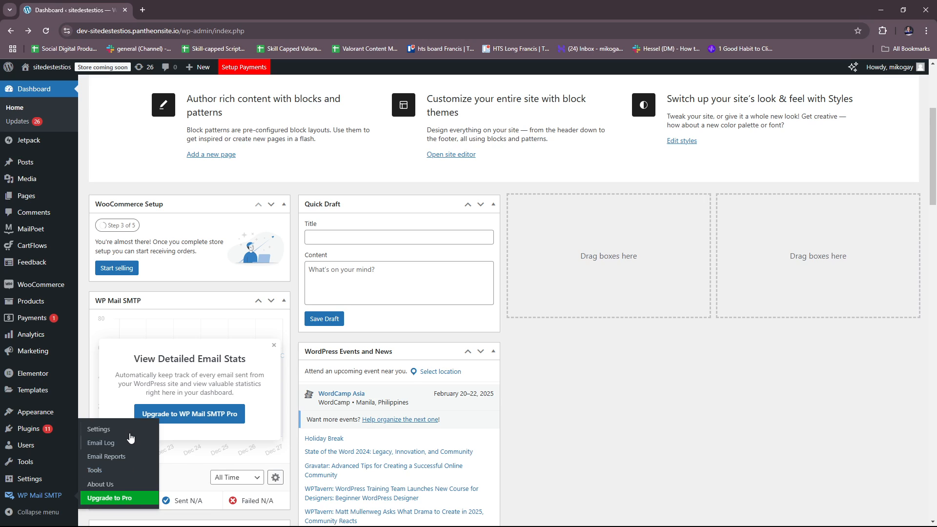
{"action": "left_click", "coordinate": [117, 447]}
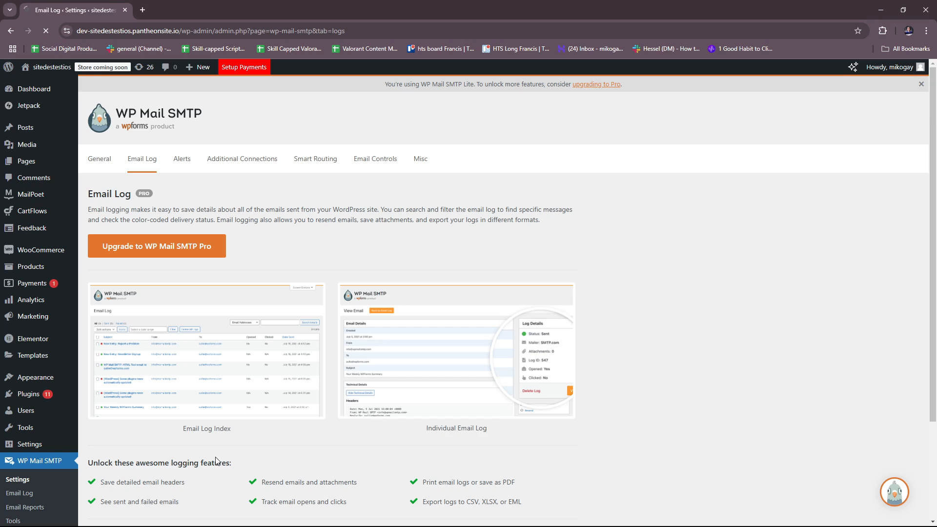
{"action": "scroll", "coordinate": [241, 429], "scroll_direction": "down", "scroll_amount": 3}
{"action": "scroll", "coordinate": [250, 457], "scroll_direction": "up", "scroll_amount": 2}
{"action": "scroll", "coordinate": [210, 254], "scroll_direction": "down", "scroll_amount": 2}
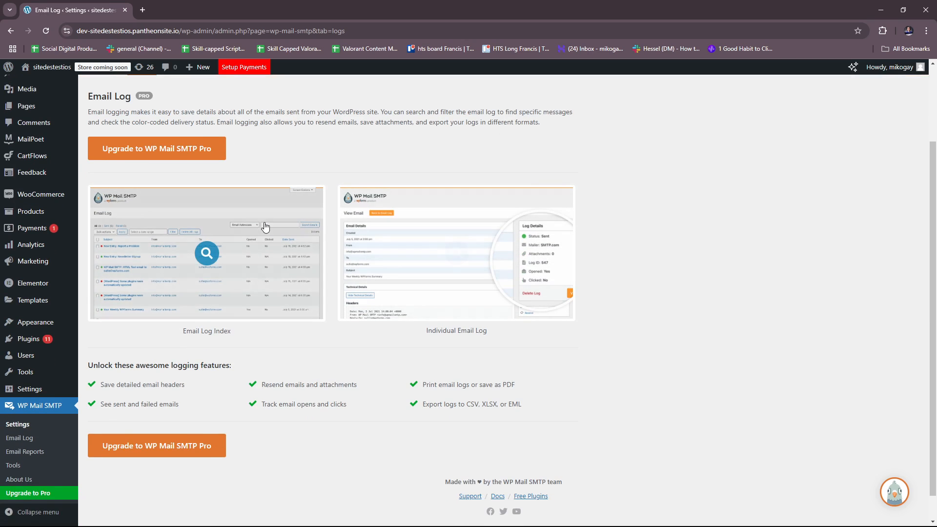
{"action": "scroll", "coordinate": [182, 141], "scroll_direction": "up", "scroll_amount": 2}
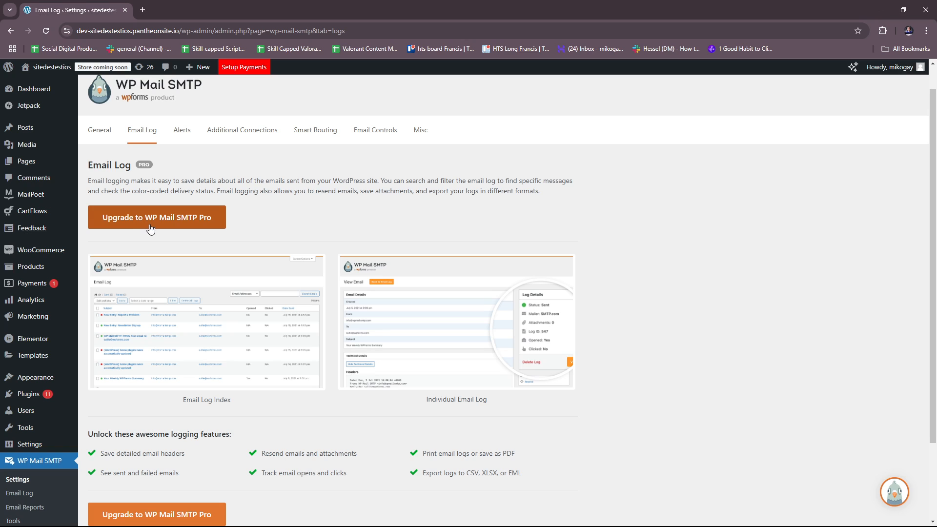
{"action": "scroll", "coordinate": [211, 232], "scroll_direction": "down", "scroll_amount": 1}
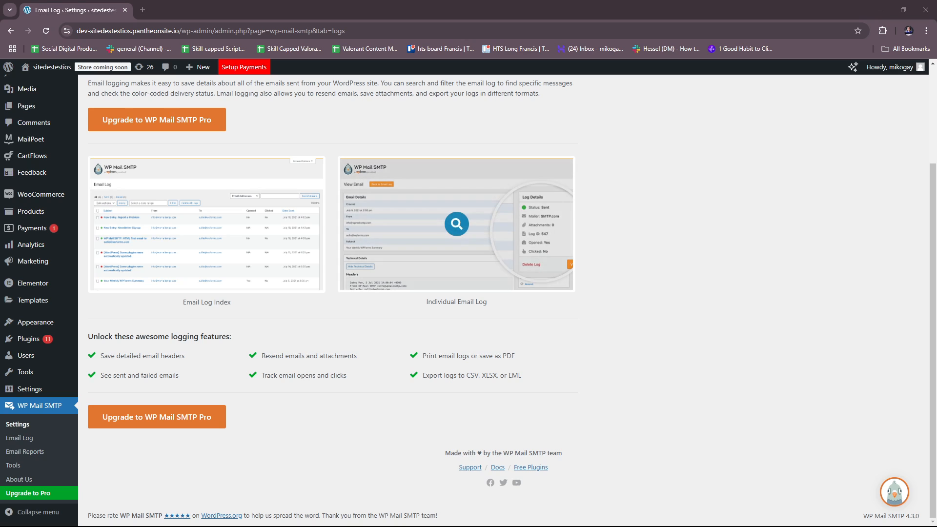
{"action": "left_click", "coordinate": [697, 126]}
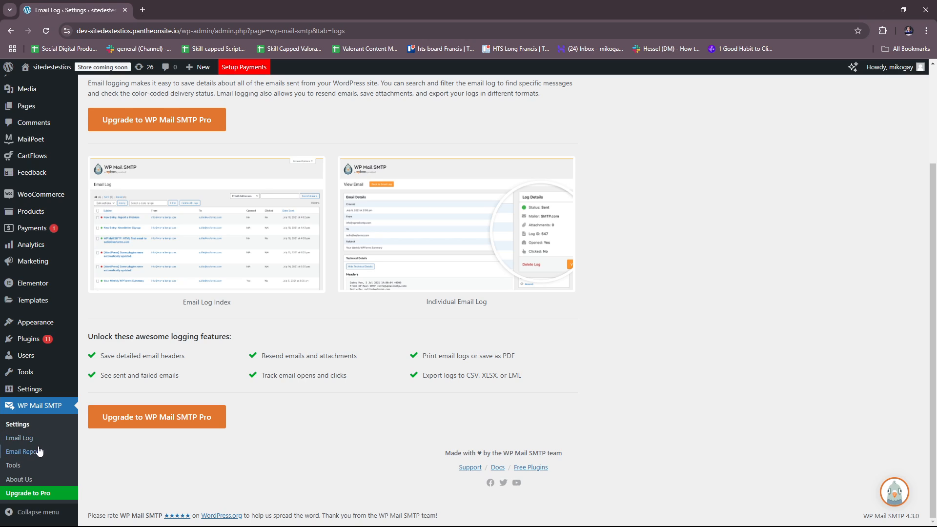
Open the WP Mail SMTP general settings and review the License, Setup Wizard, From Email and From Name options.
{"action": "left_click", "coordinate": [35, 410]}
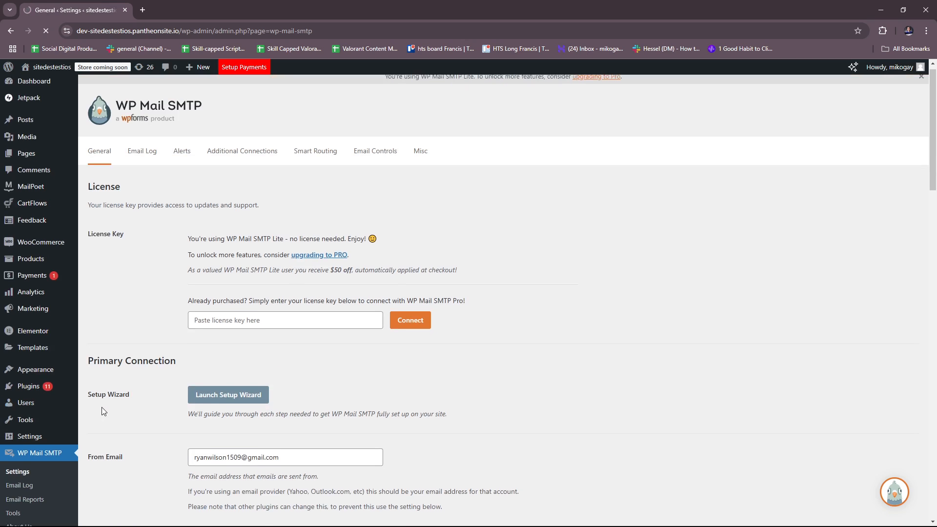
{"action": "scroll", "coordinate": [103, 412], "scroll_direction": "down", "scroll_amount": 4}
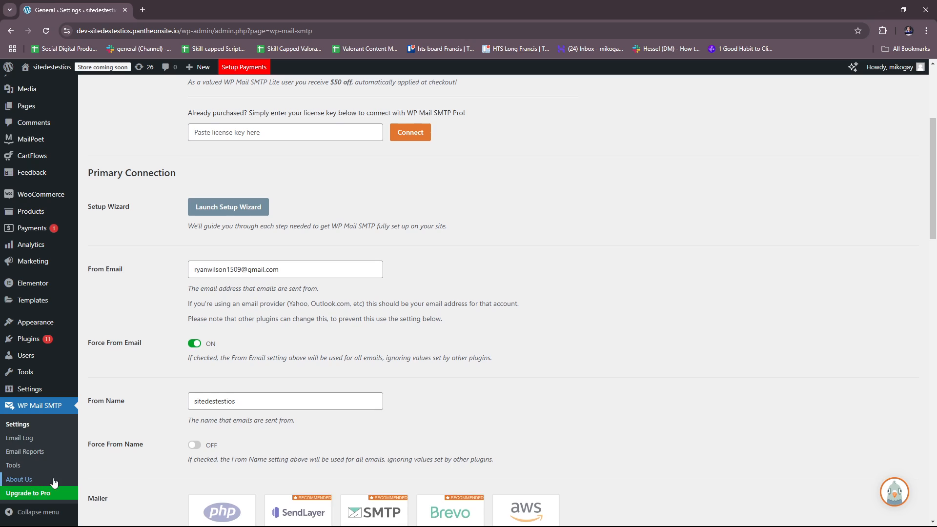
{"action": "scroll", "coordinate": [53, 483], "scroll_direction": "down", "scroll_amount": 1}
{"action": "scroll", "coordinate": [214, 393], "scroll_direction": "up", "scroll_amount": 2}
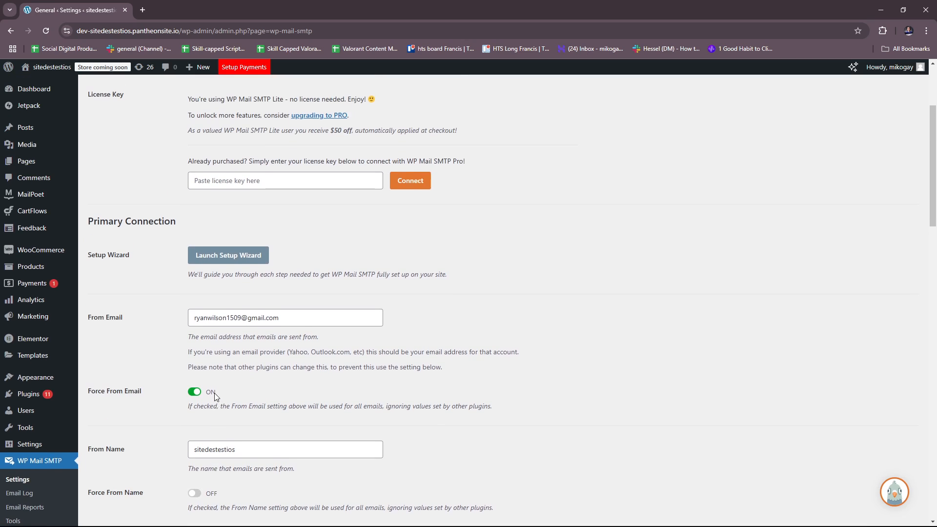
{"action": "scroll", "coordinate": [416, 322], "scroll_direction": "up", "scroll_amount": 3}
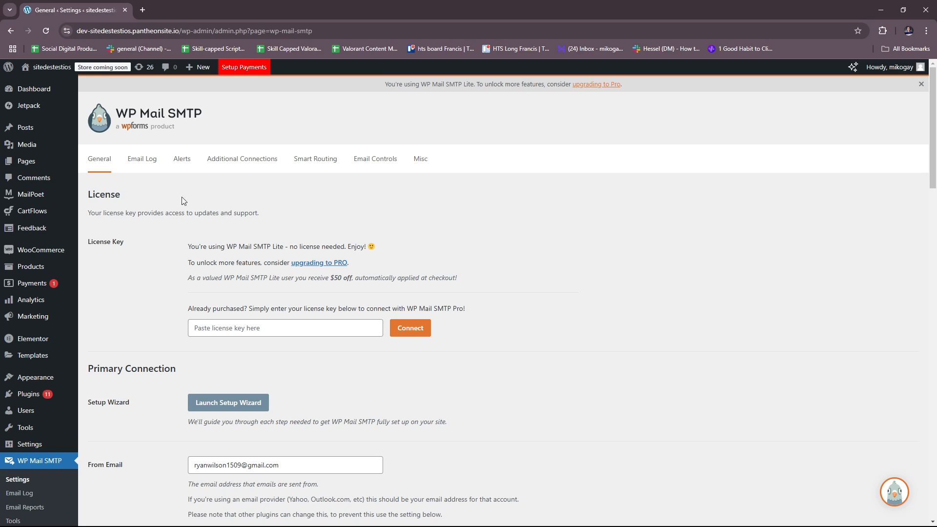
{"action": "scroll", "coordinate": [274, 215], "scroll_direction": "down", "scroll_amount": 1}
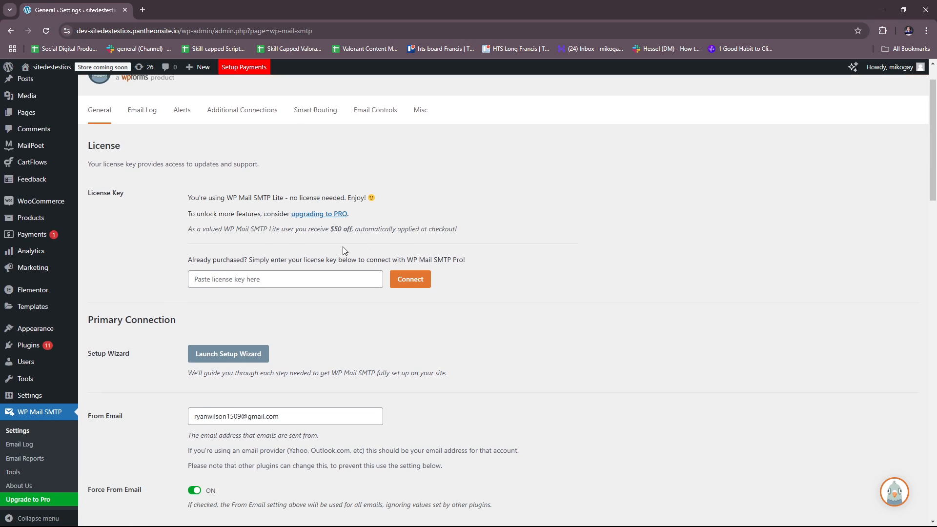
{"action": "scroll", "coordinate": [337, 248], "scroll_direction": "down", "scroll_amount": 2}
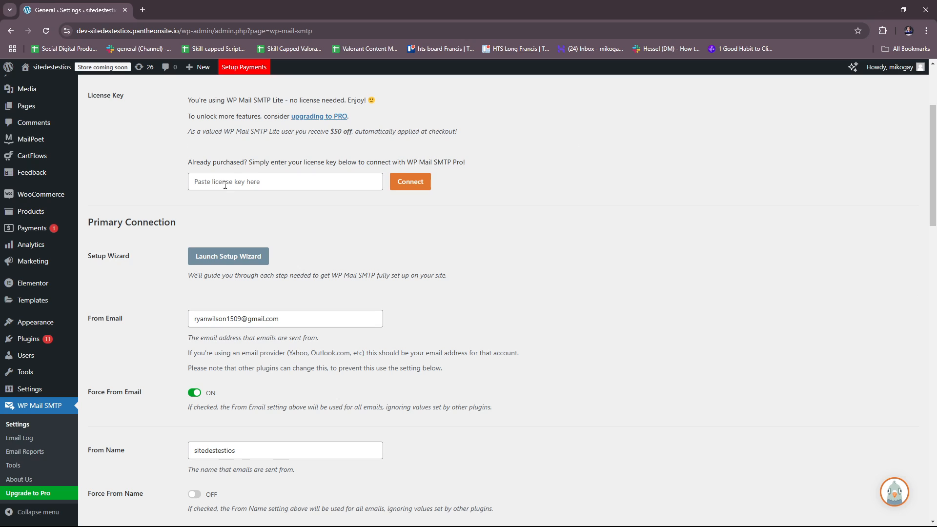
{"action": "scroll", "coordinate": [226, 185], "scroll_direction": "down", "scroll_amount": 3}
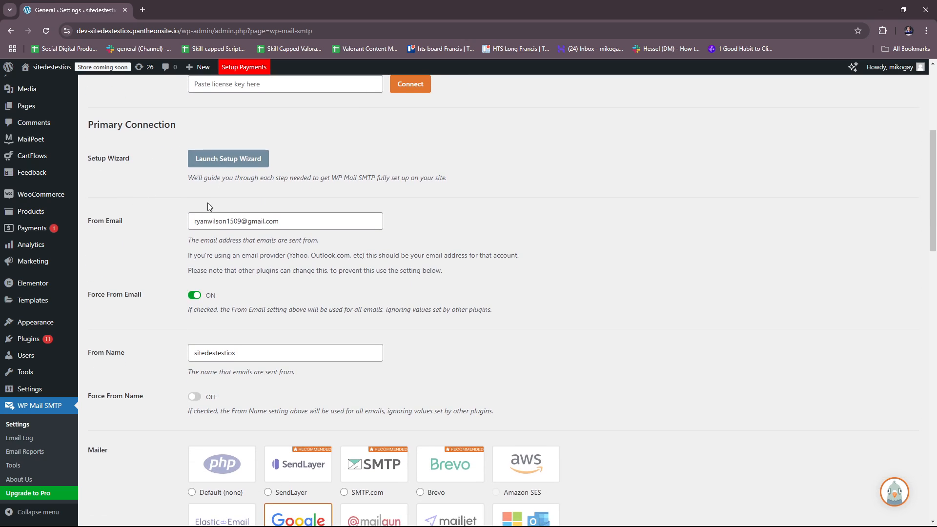
{"action": "scroll", "coordinate": [194, 194], "scroll_direction": "down", "scroll_amount": 4}
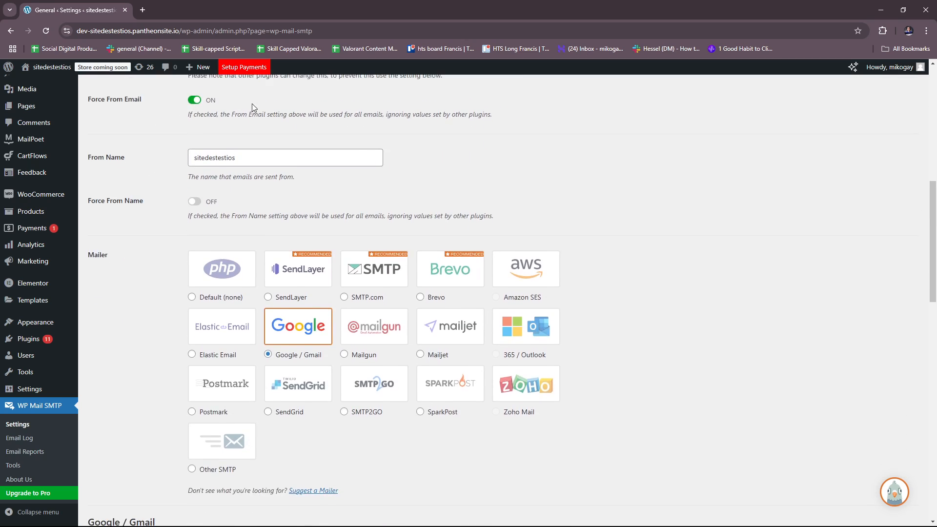
{"action": "scroll", "coordinate": [252, 104], "scroll_direction": "up", "scroll_amount": 4}
{"action": "scroll", "coordinate": [270, 168], "scroll_direction": "down", "scroll_amount": 2}
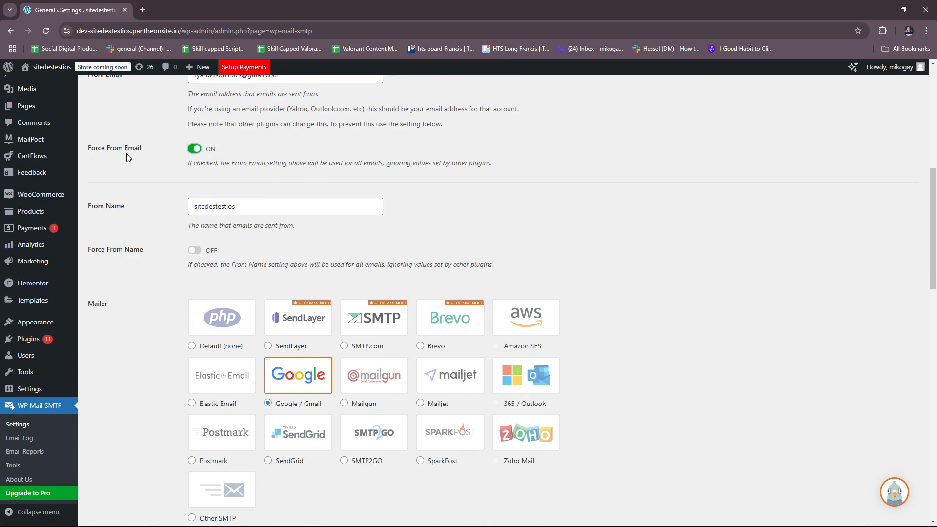
{"action": "scroll", "coordinate": [174, 215], "scroll_direction": "up", "scroll_amount": 1}
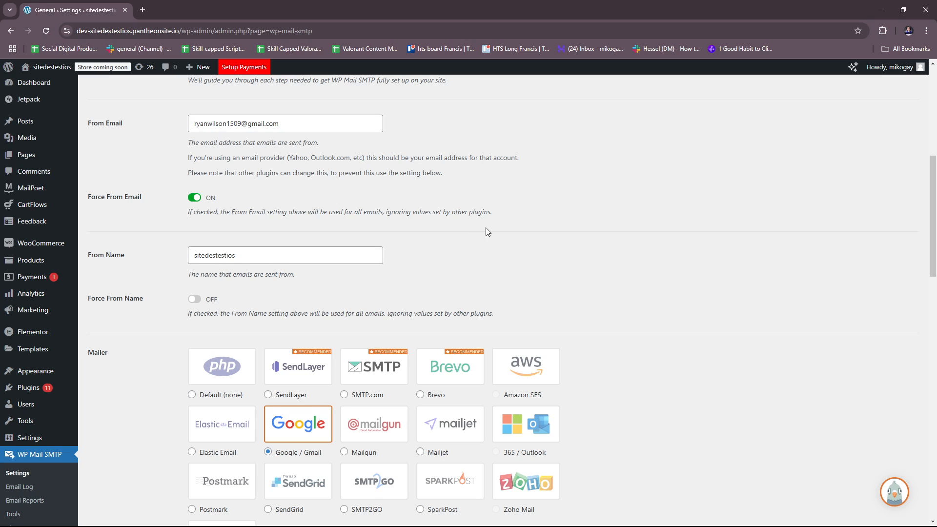
Examine the available mailers and the Google / Gmail settings down to Backup Connection, and return to the License section.
{"action": "scroll", "coordinate": [486, 228], "scroll_direction": "down", "scroll_amount": 1}
{"action": "scroll", "coordinate": [216, 207], "scroll_direction": "down", "scroll_amount": 6}
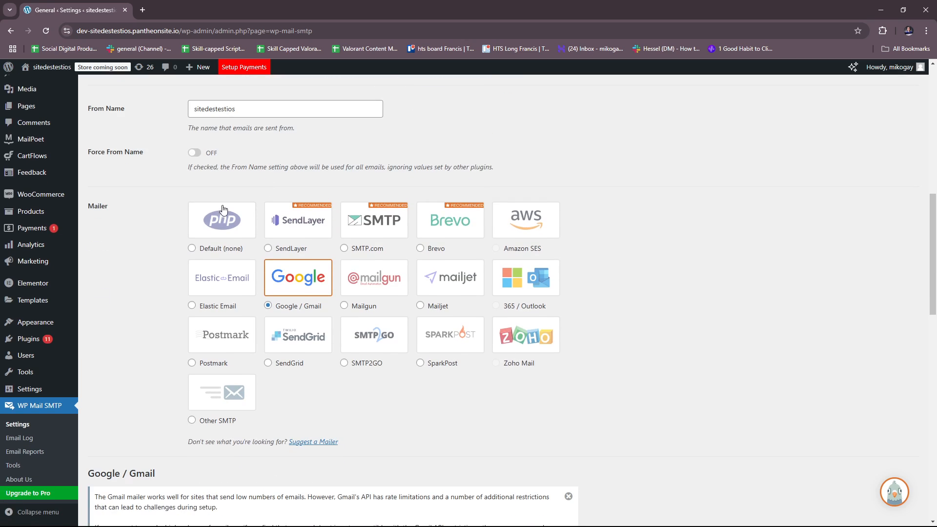
{"action": "scroll", "coordinate": [322, 211], "scroll_direction": "up", "scroll_amount": 5}
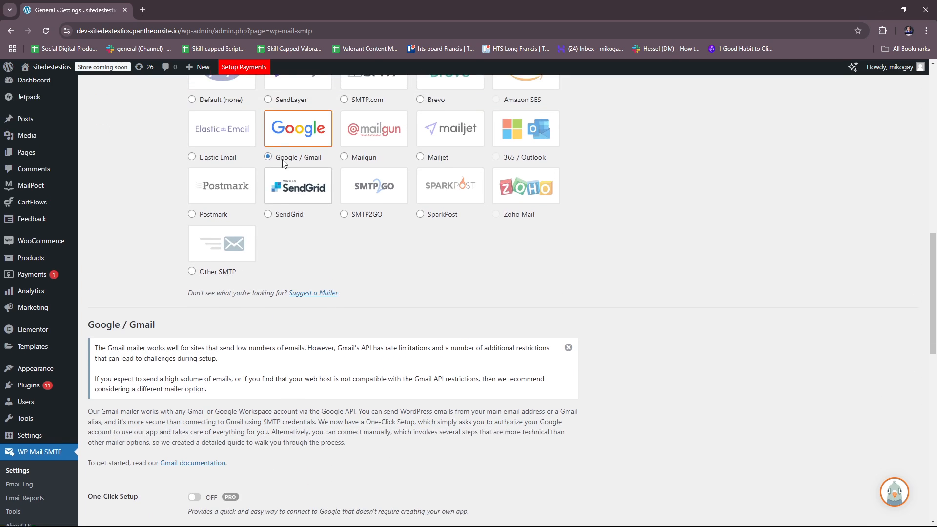
{"action": "scroll", "coordinate": [382, 233], "scroll_direction": "down", "scroll_amount": 4}
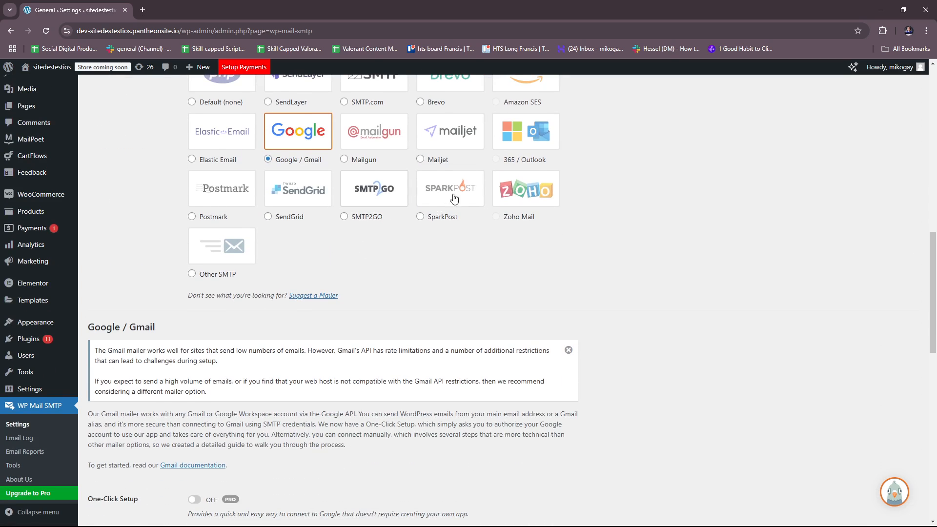
{"action": "scroll", "coordinate": [418, 190], "scroll_direction": "up", "scroll_amount": 1}
{"action": "scroll", "coordinate": [420, 239], "scroll_direction": "down", "scroll_amount": 4}
{"action": "scroll", "coordinate": [312, 271], "scroll_direction": "down", "scroll_amount": 4}
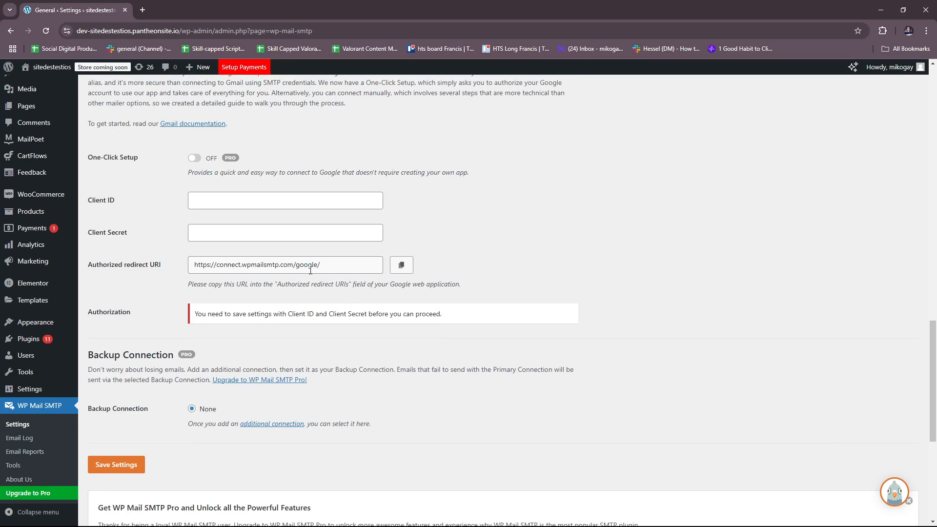
{"action": "scroll", "coordinate": [310, 273], "scroll_direction": "up", "scroll_amount": 10}
{"action": "scroll", "coordinate": [310, 272], "scroll_direction": "up", "scroll_amount": 10}
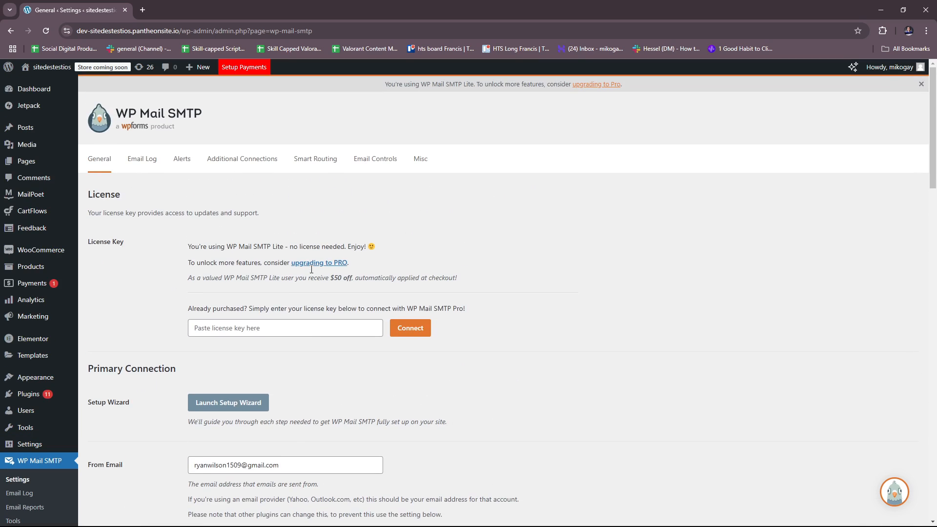